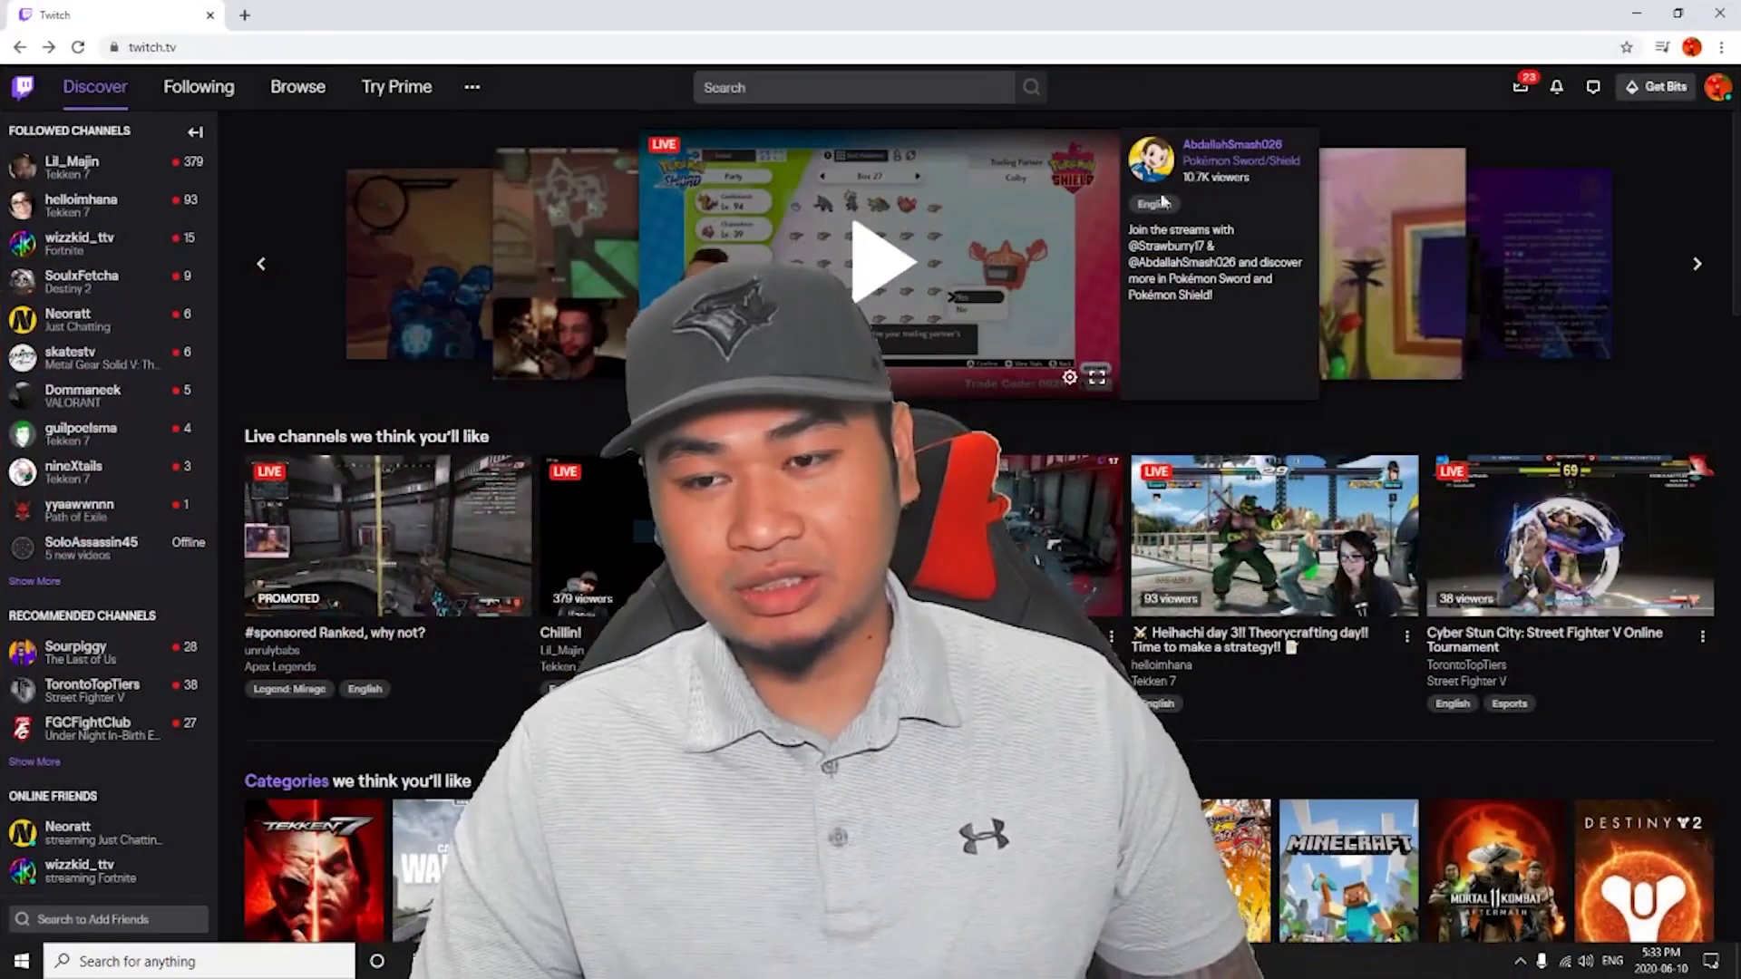
# Send the test message 'cfdgsdfg' in SpeechChat's chat
pyautogui.click(1721, 13)
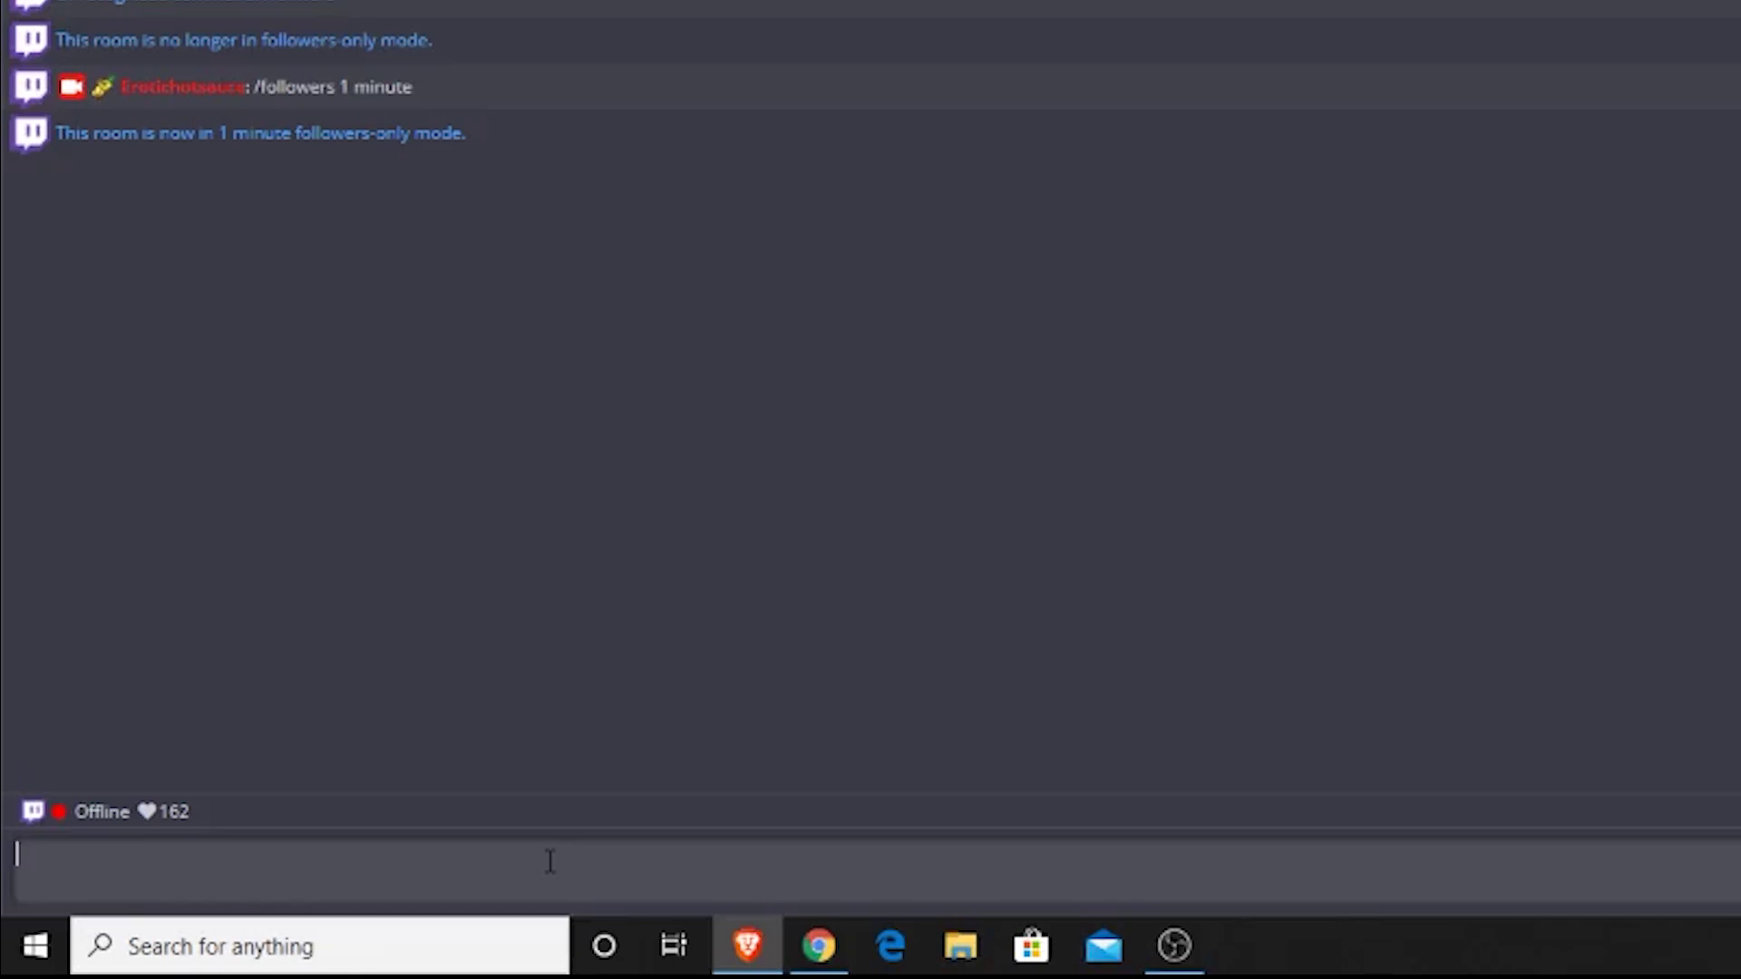
pyautogui.write('cfdgsdfg')
pyautogui.press('Return')
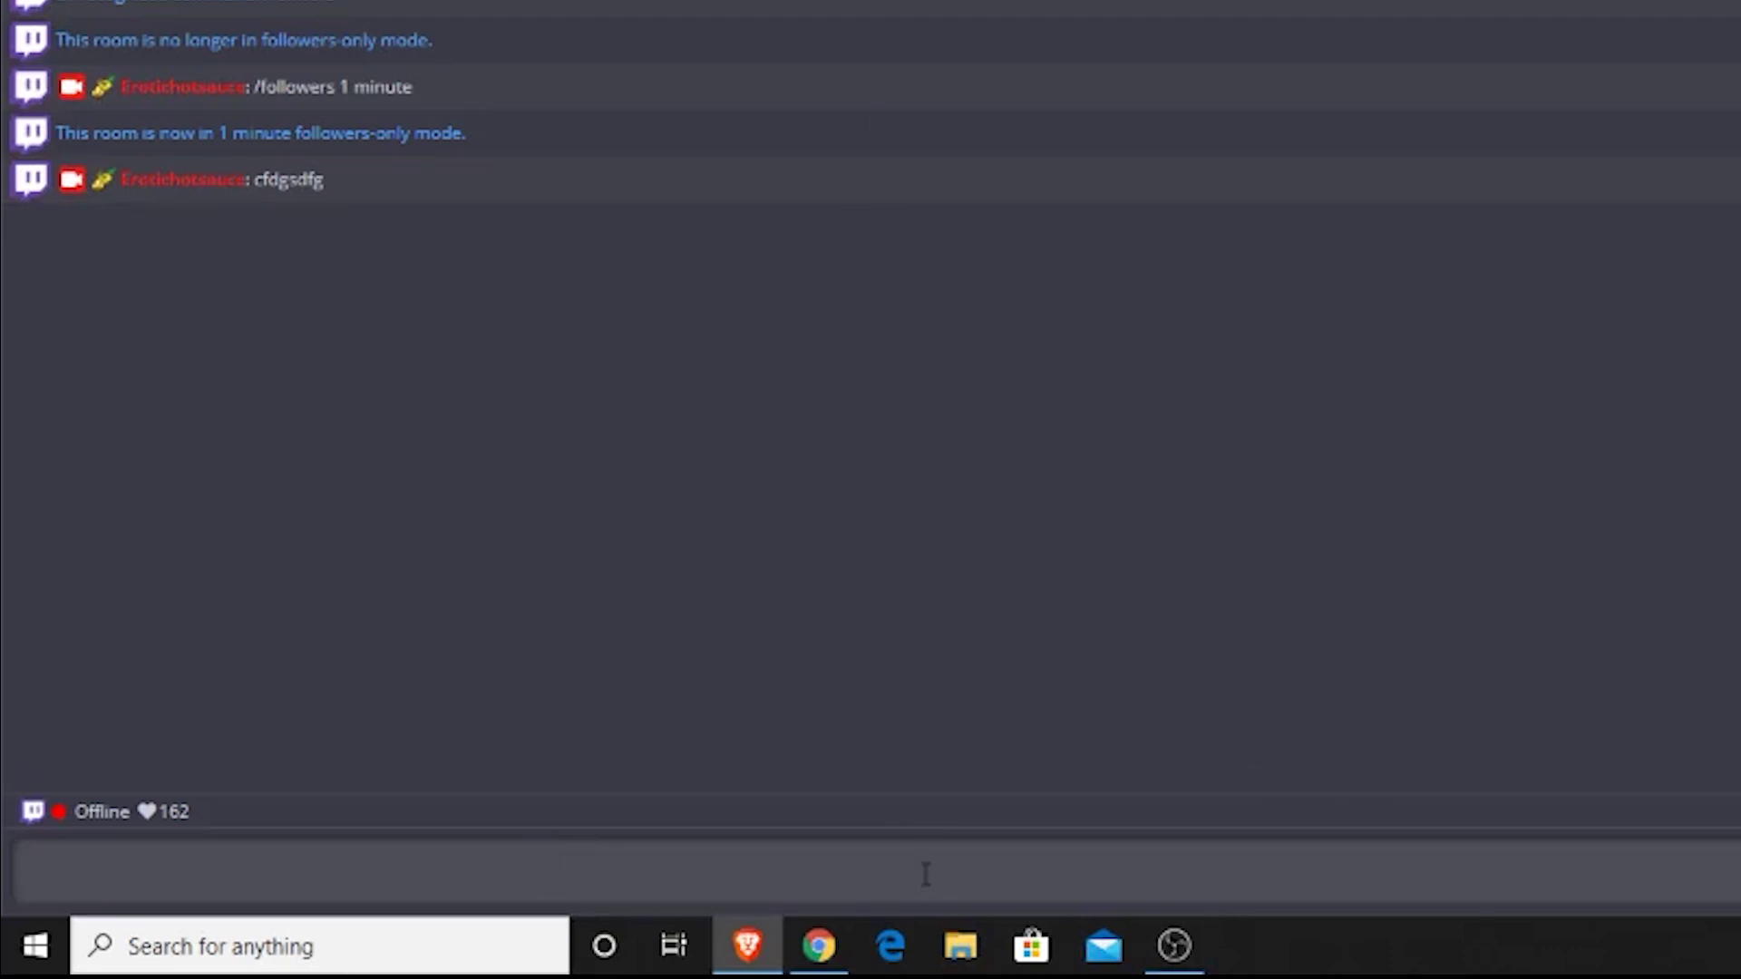
pyautogui.write('/')
pyautogui.write('f')
pyautogui.write('ool')
# Correct the command's spelling and send '/followers off' in SpeechChat, getting a usage reply
pyautogui.press('BackSpace')
pyautogui.press('BackSpace')
pyautogui.write('llers')
pyautogui.press('BackSpace')
pyautogui.press('BackSpace')
pyautogui.press('BackSpace')
pyautogui.write('owers off')
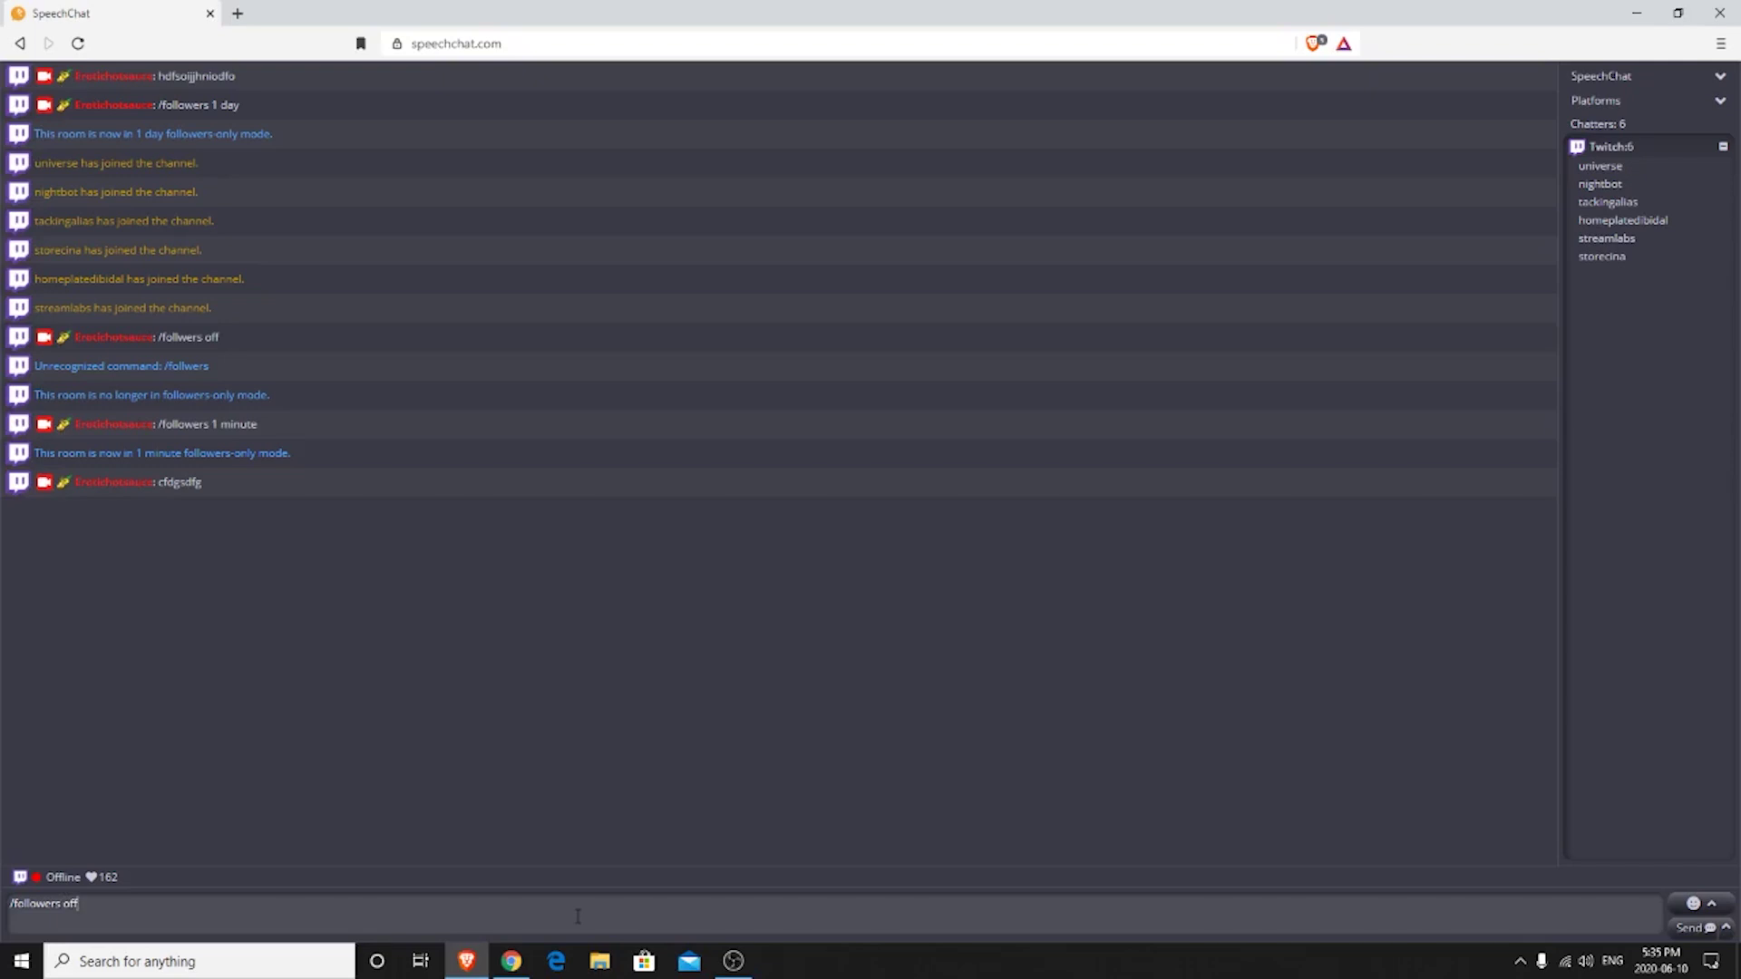
pyautogui.press('Return')
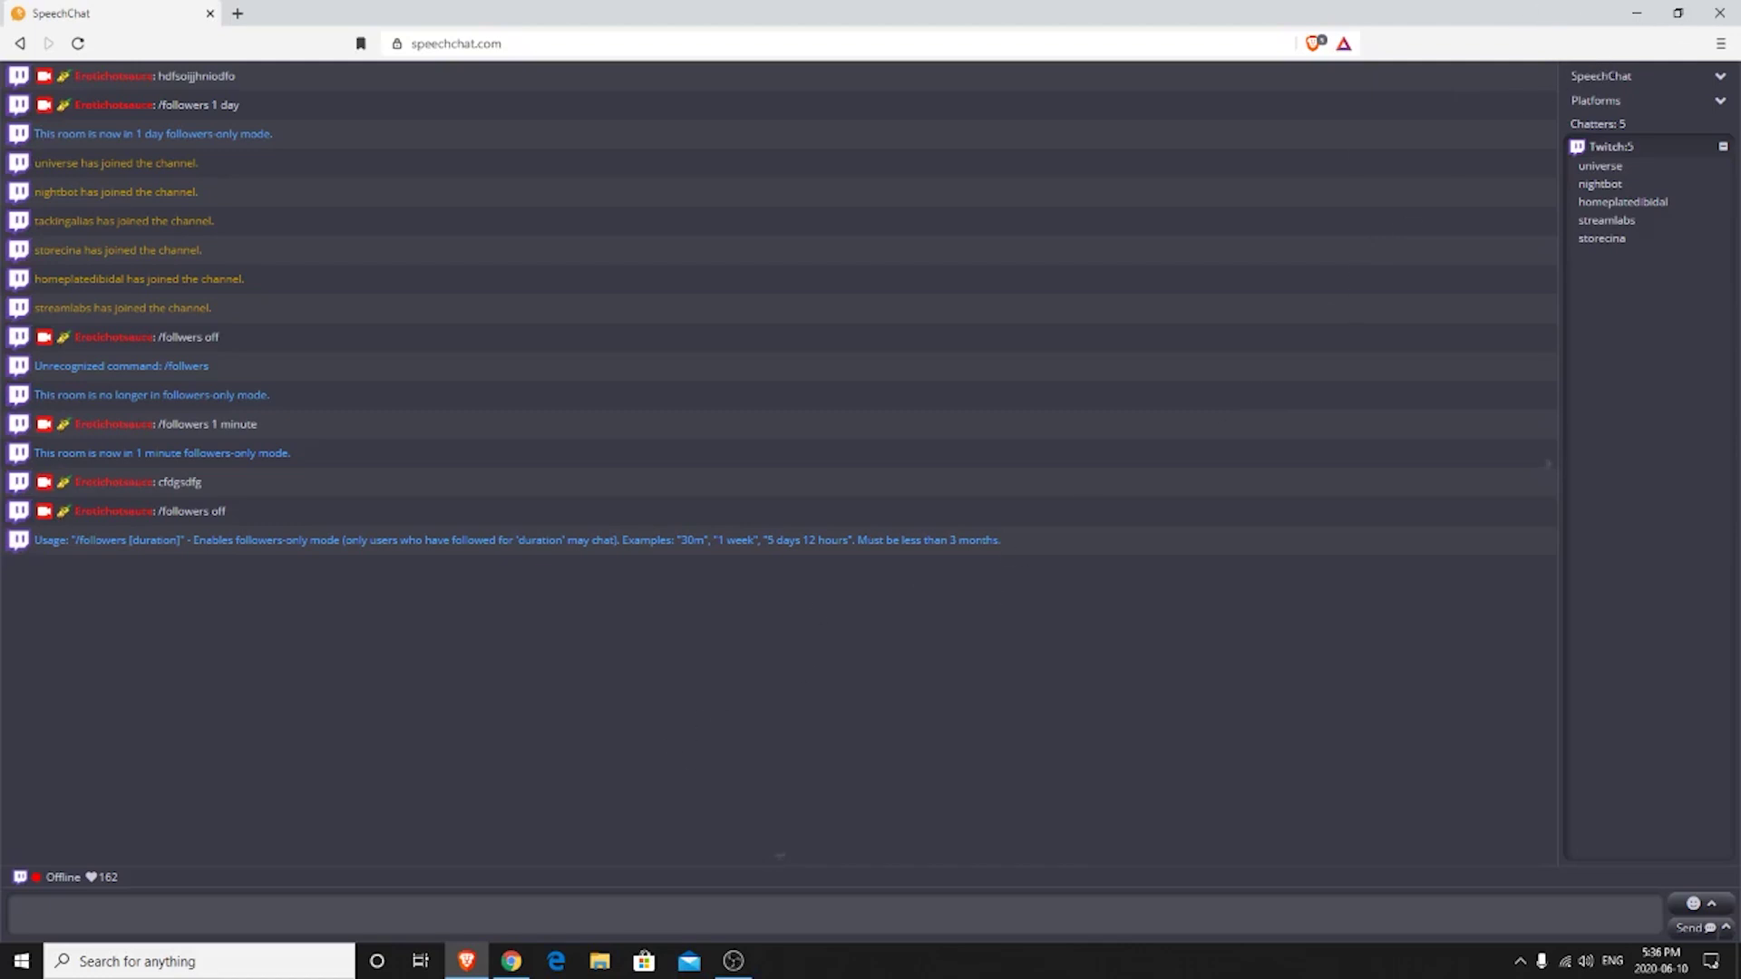
# Switch back to Twitch and use the account menu to reach the Stream Manager dashboard
pyautogui.click(1643, 14)
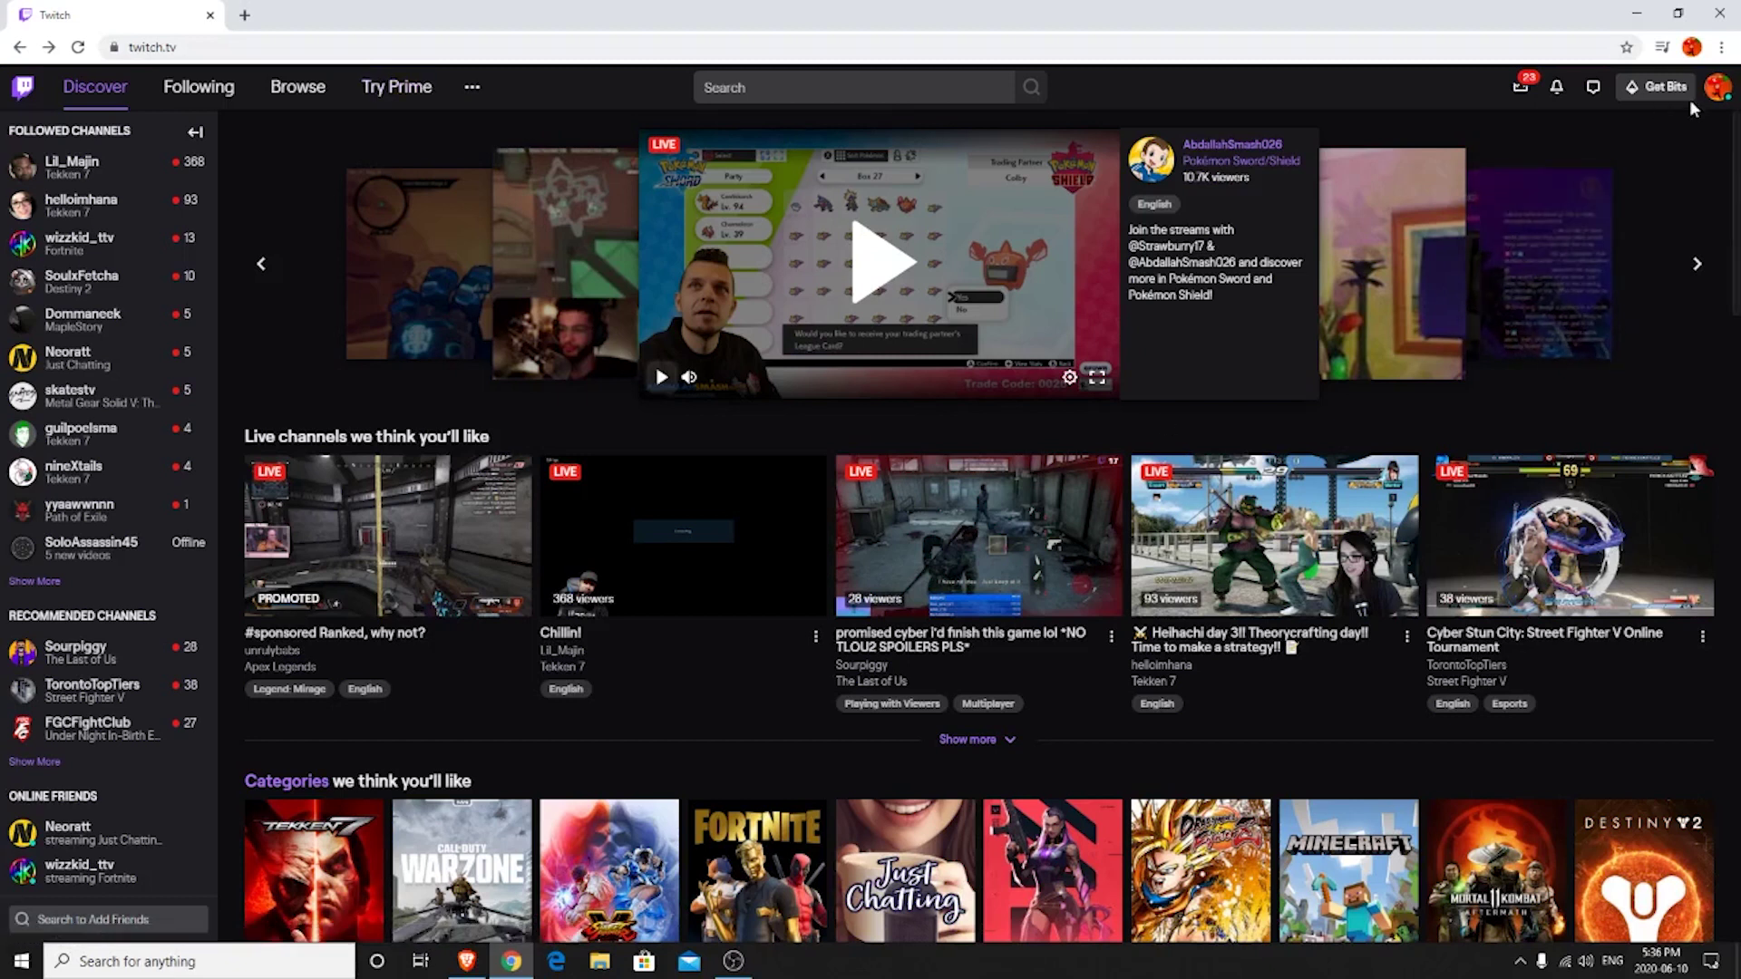
pyautogui.click(1720, 93)
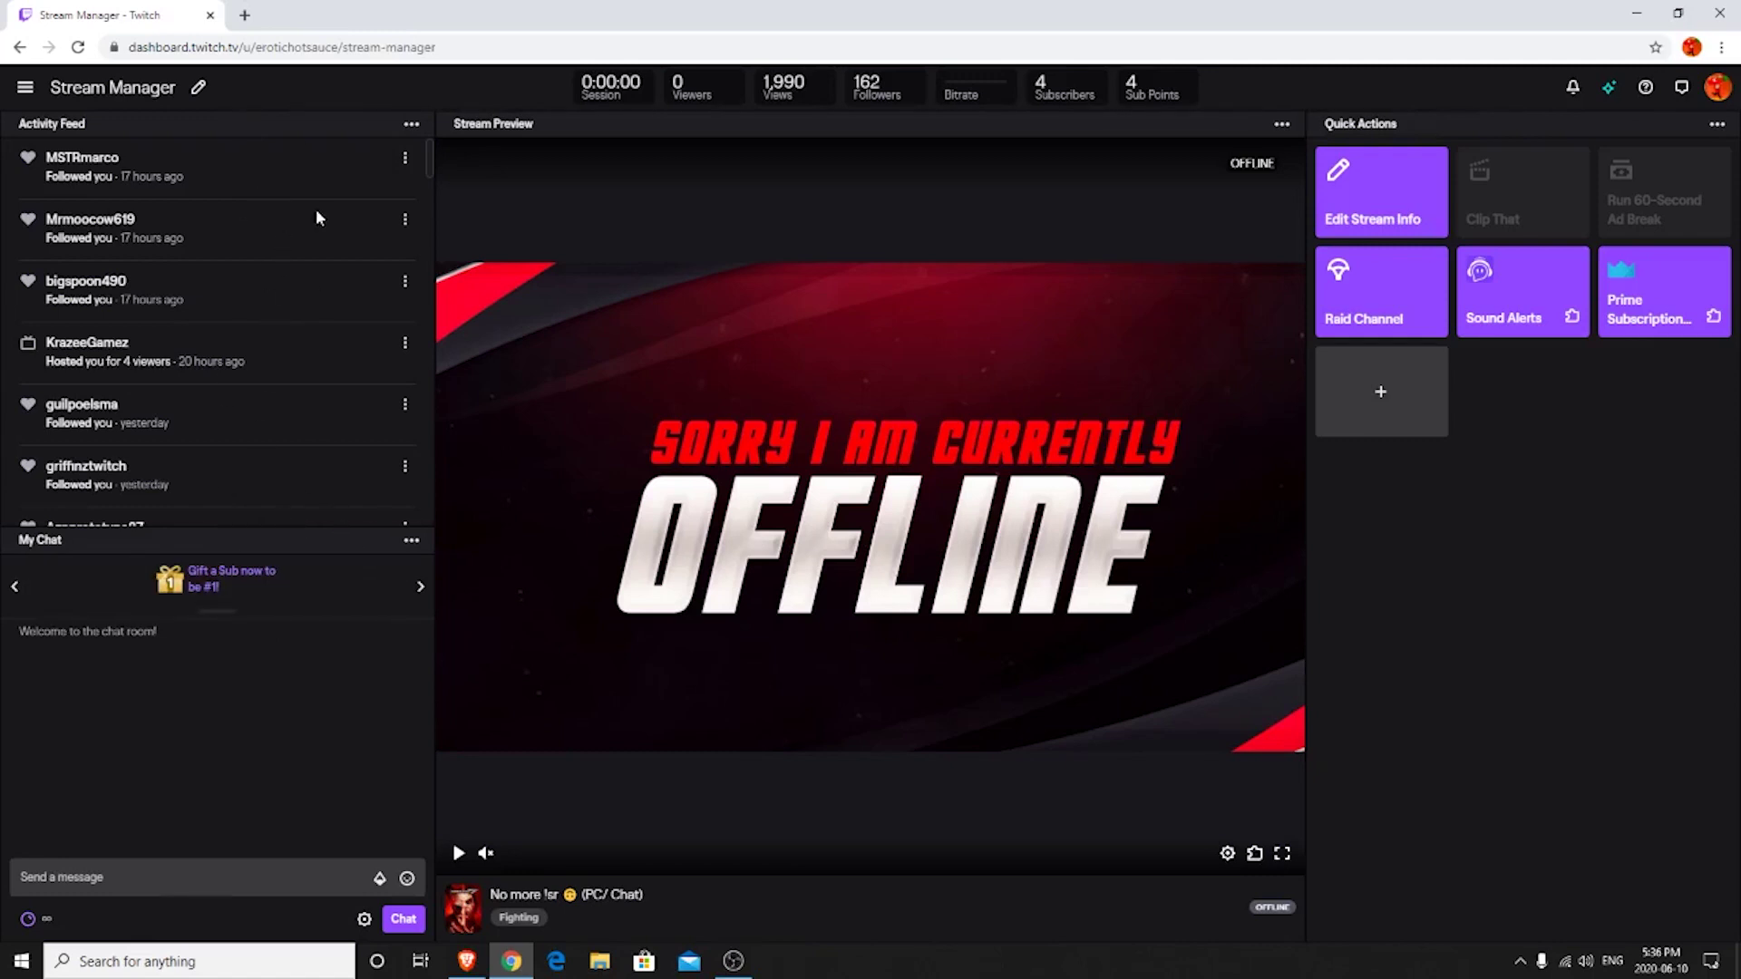
# Send /followersoff from My Chat's command suggestions to turn off followers-only mode
pyautogui.click(169, 887)
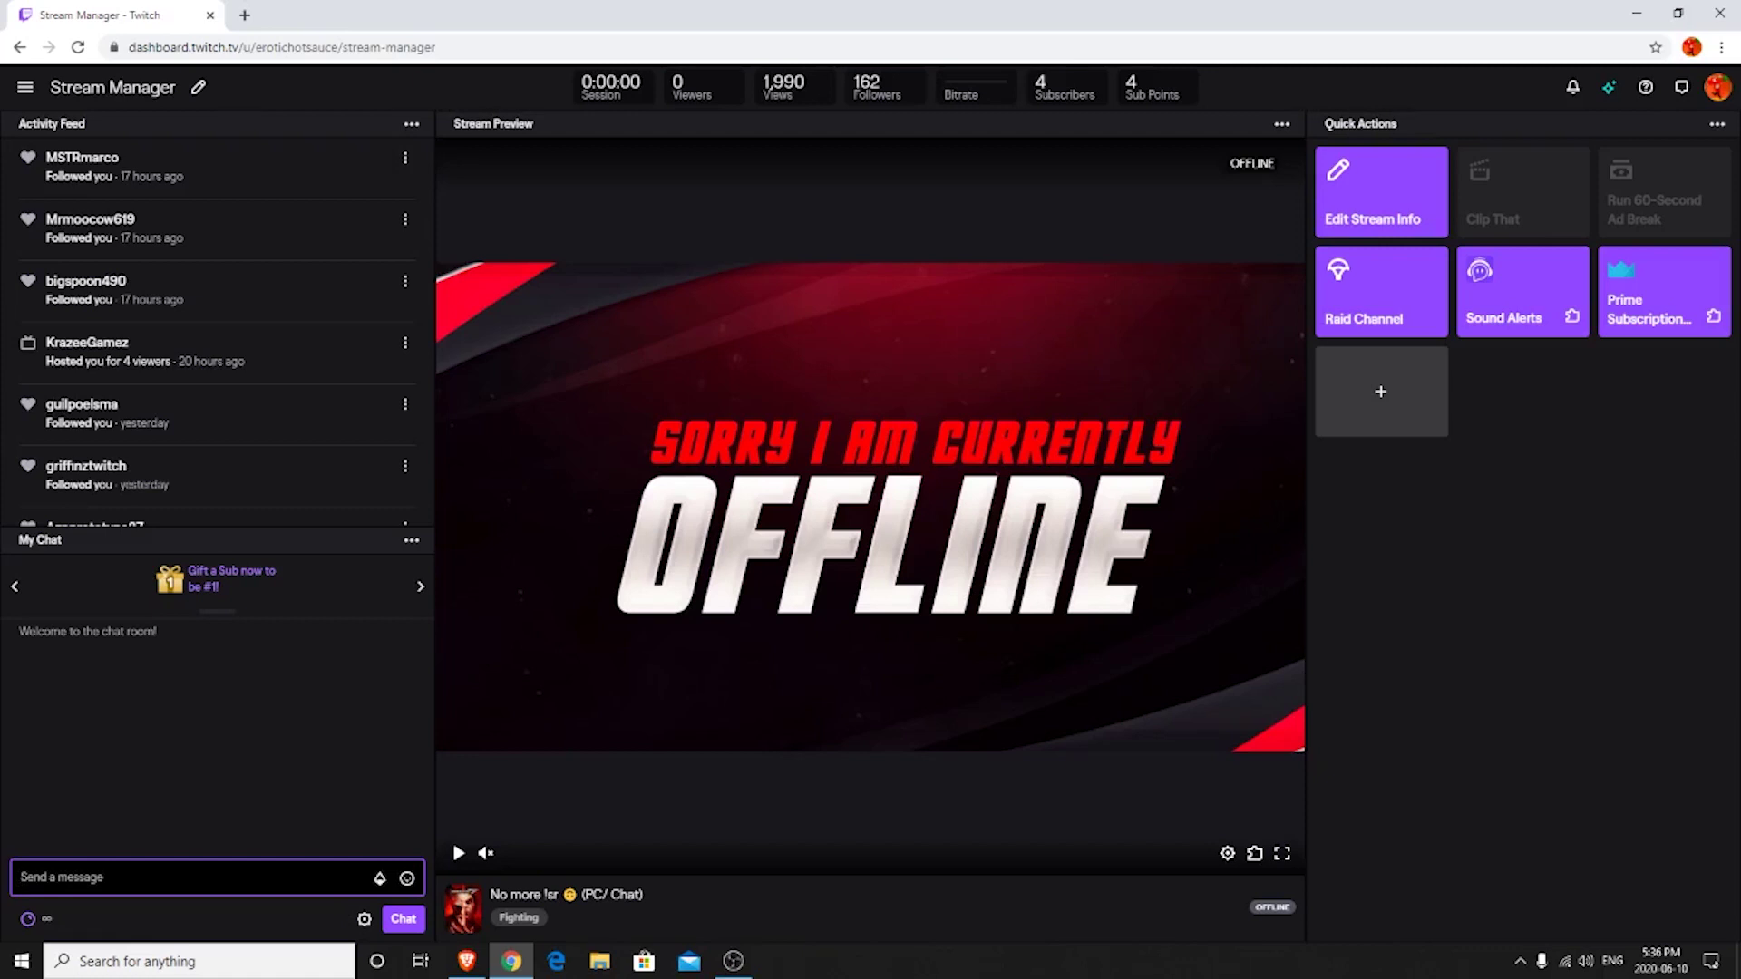
pyautogui.write('/')
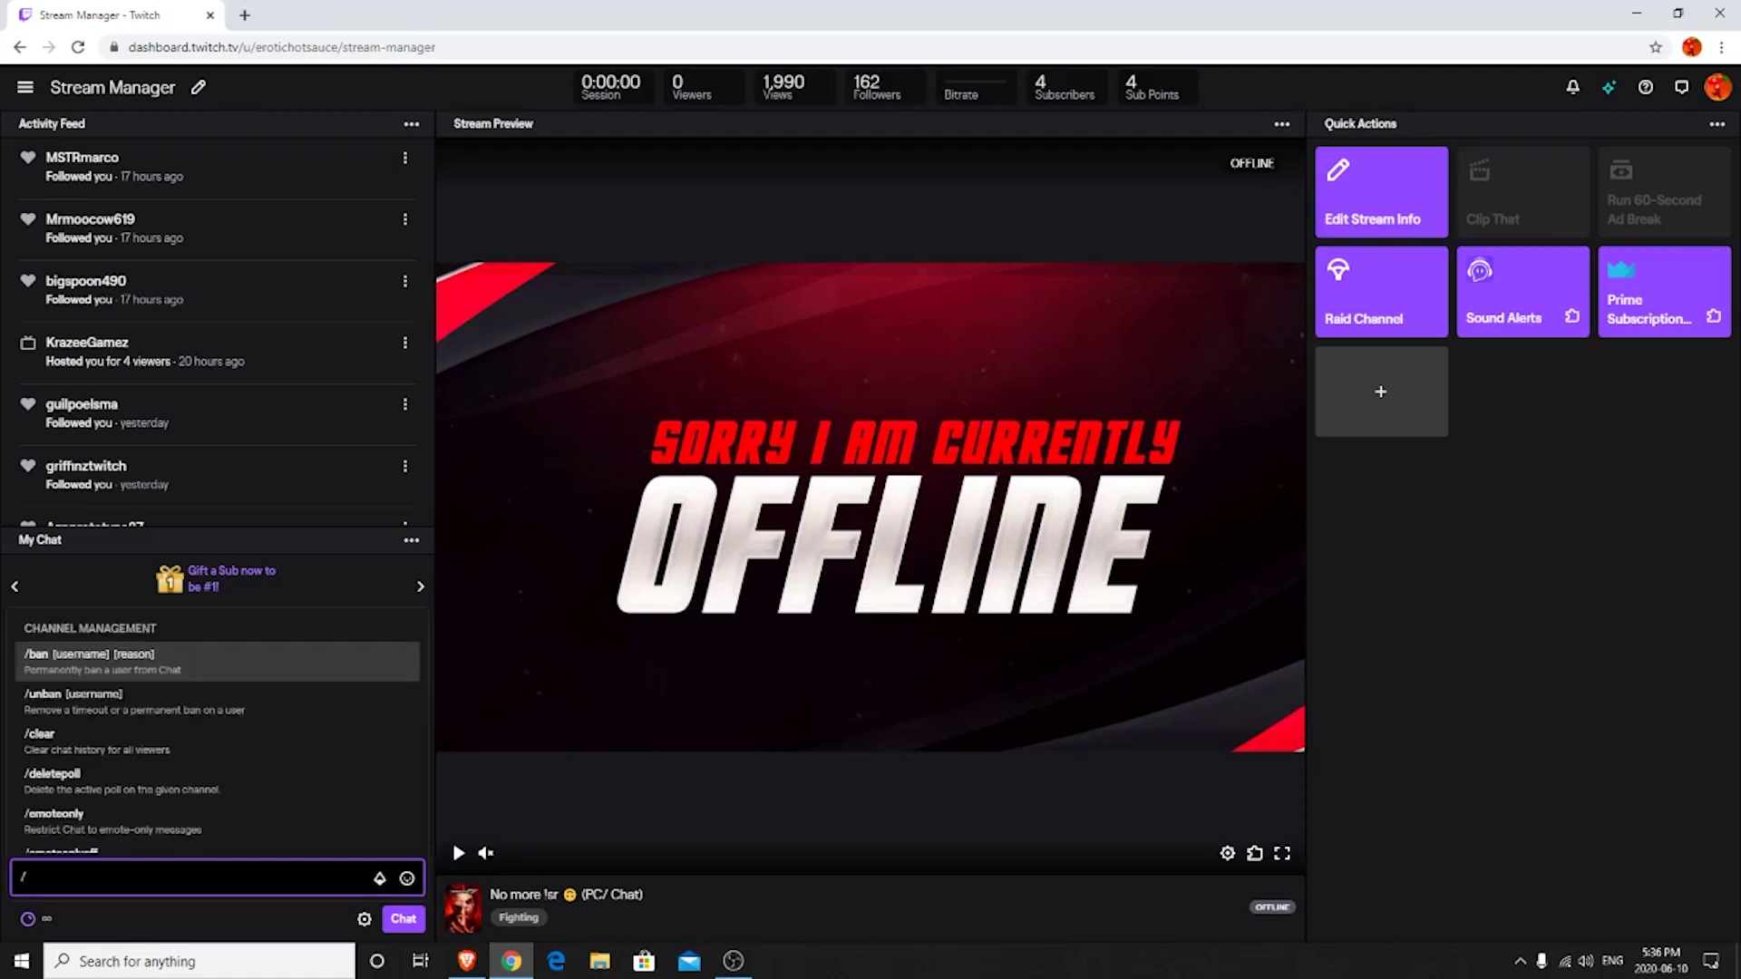
pyautogui.write('follower')
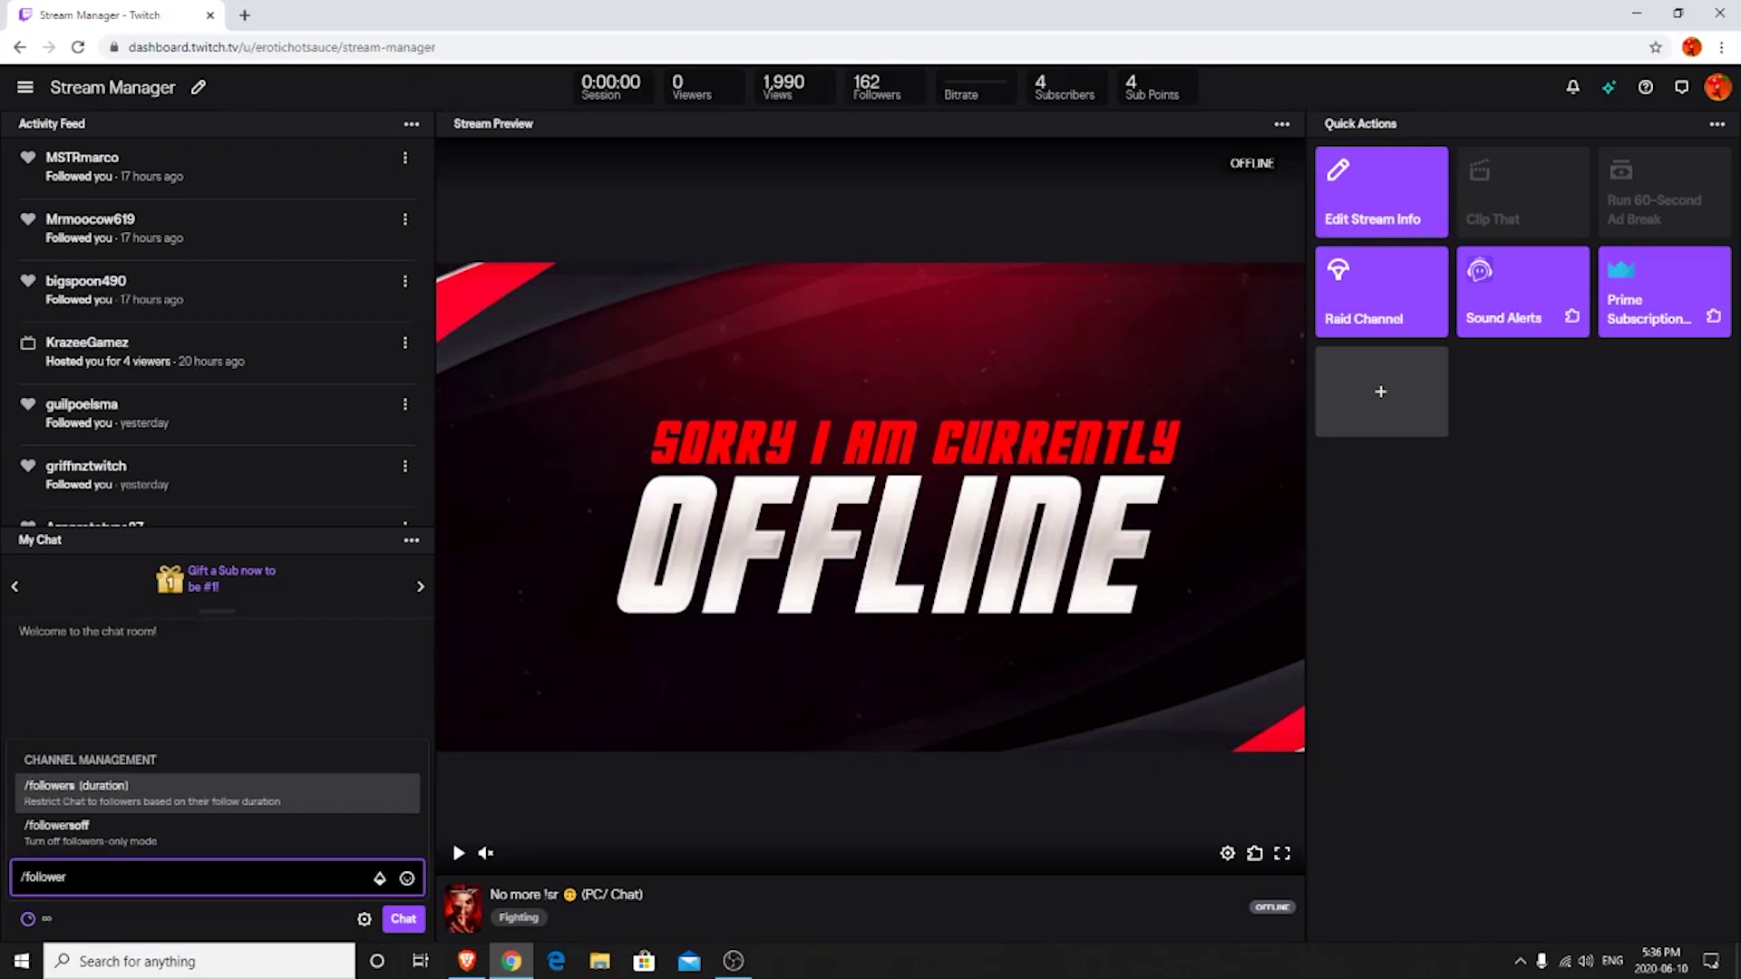
pyautogui.click(192, 840)
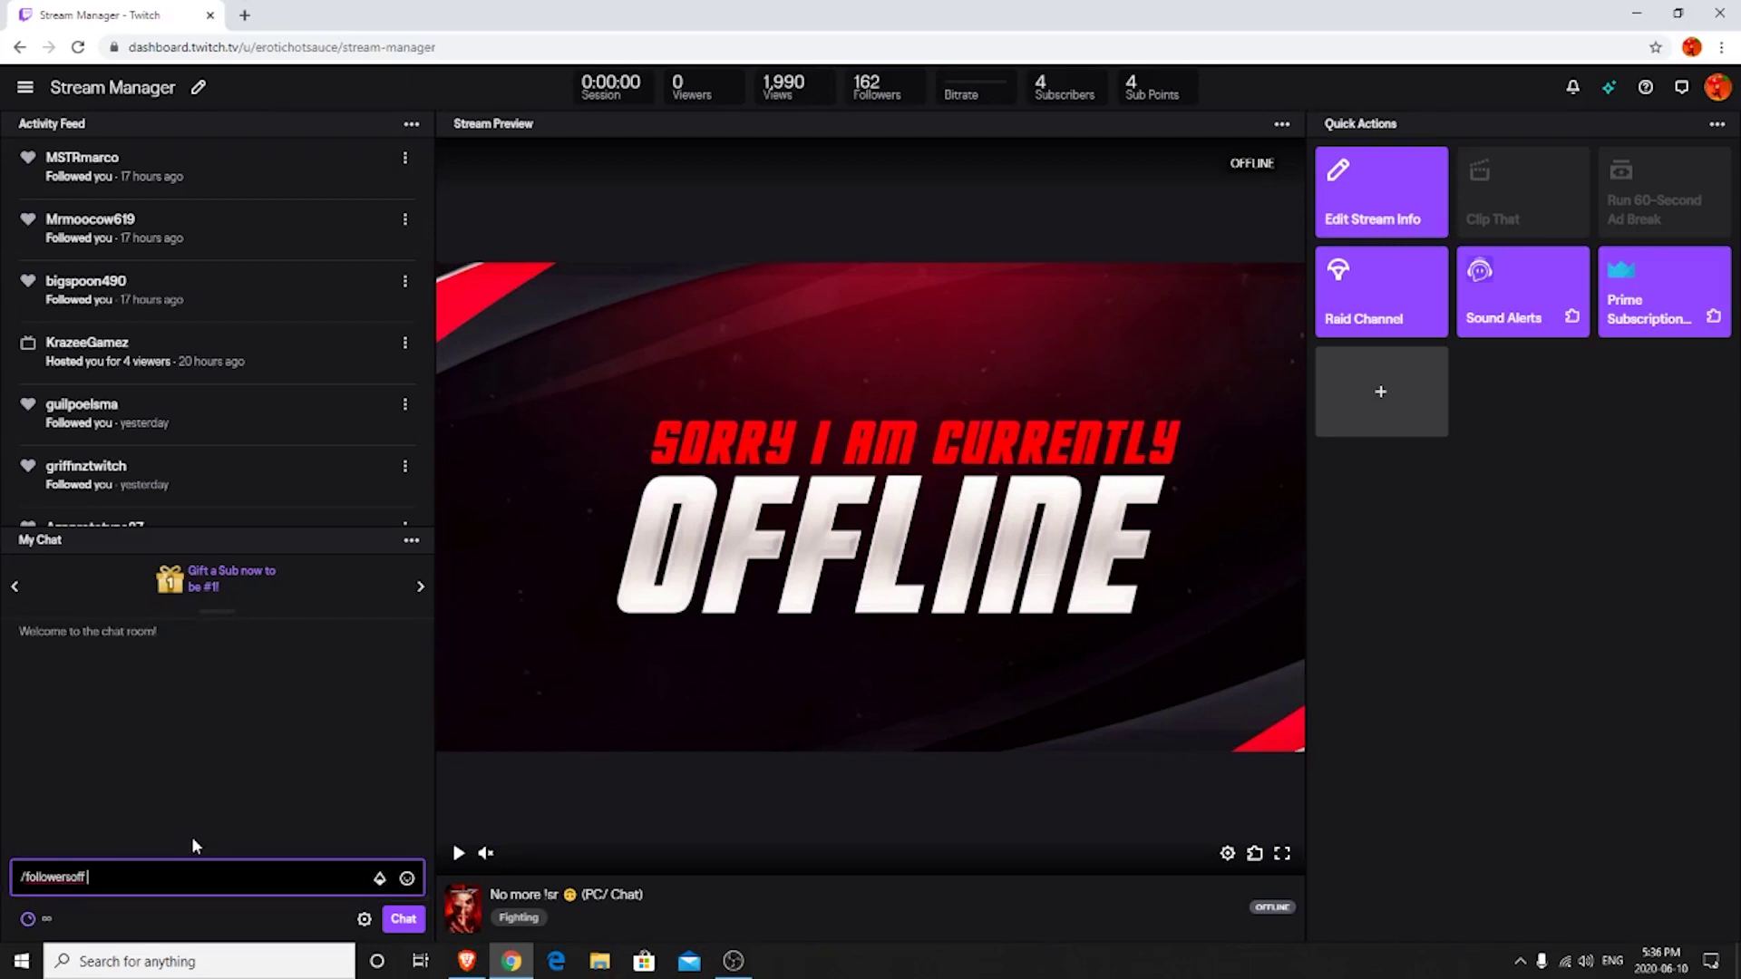
pyautogui.click(405, 919)
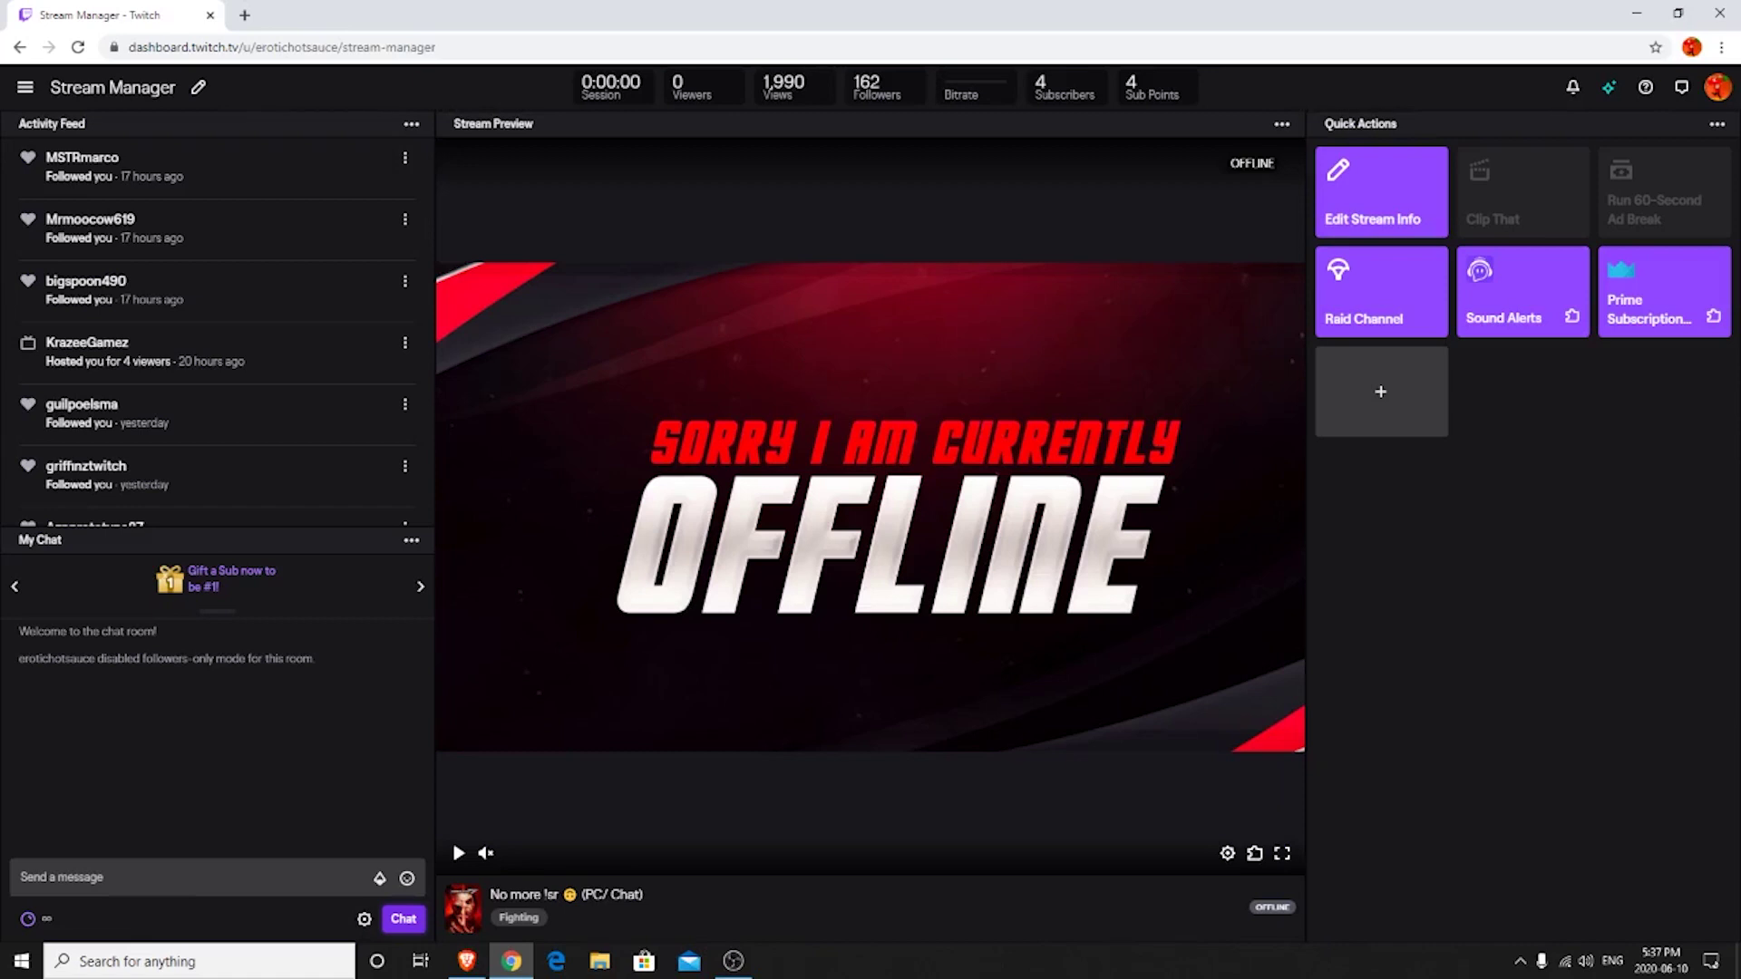
pyautogui.click(734, 960)
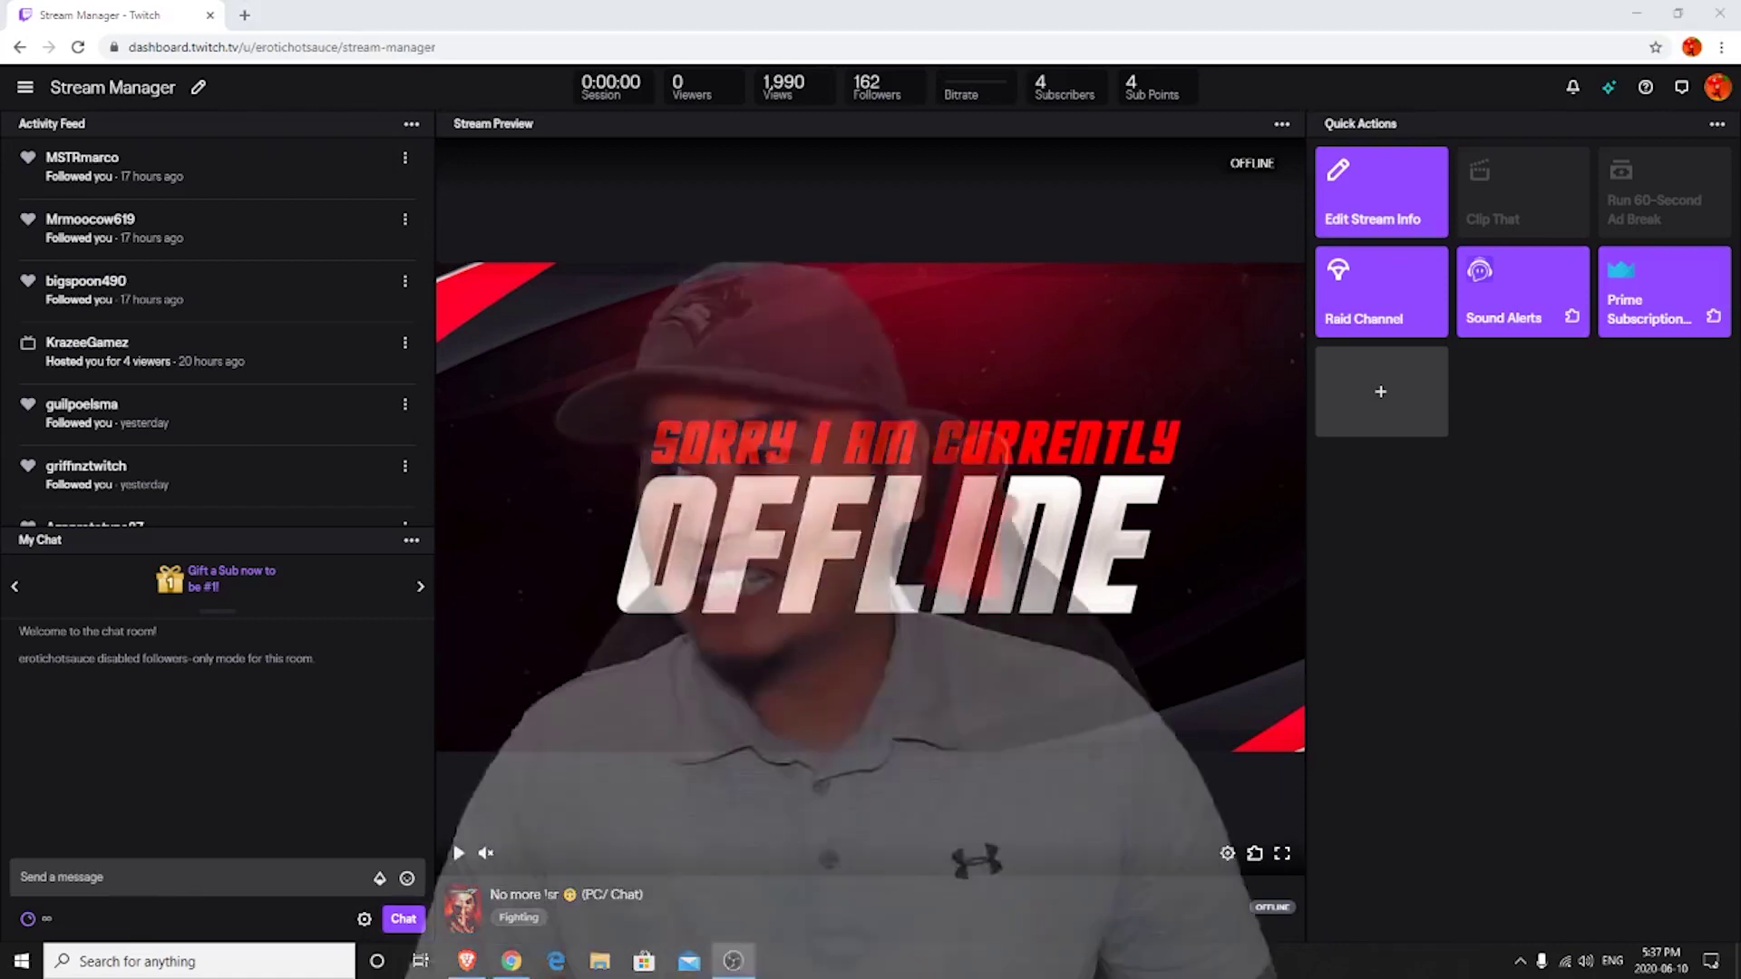